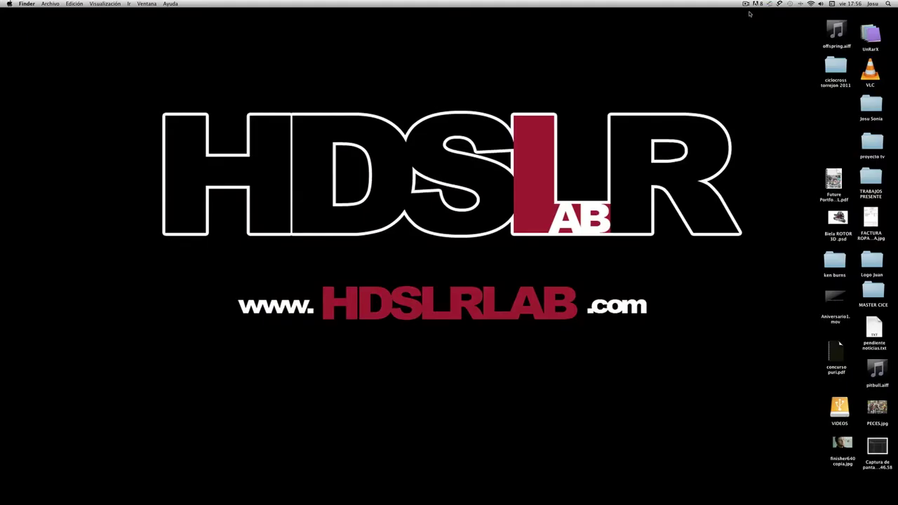
- Preview the Finisher sample image, then append MVI_9458 to the Tutorial Finisher timeline
click(780, 486)
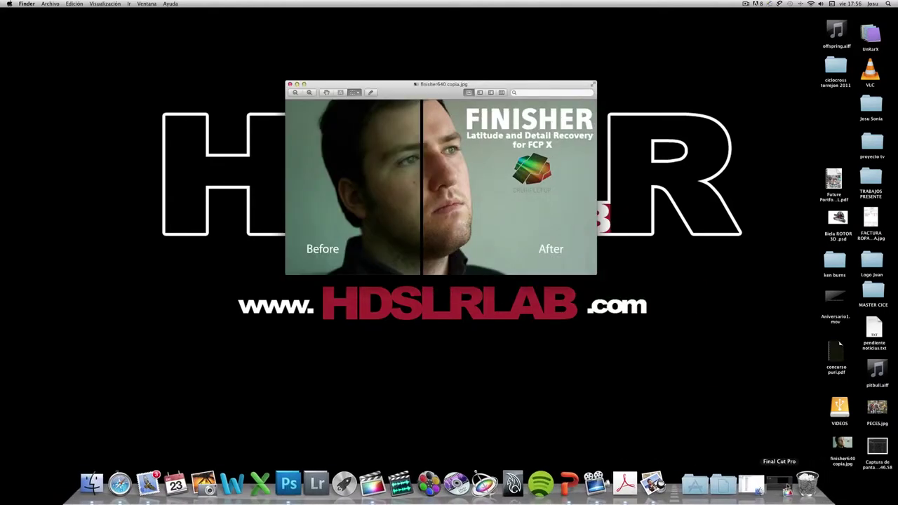
click(289, 83)
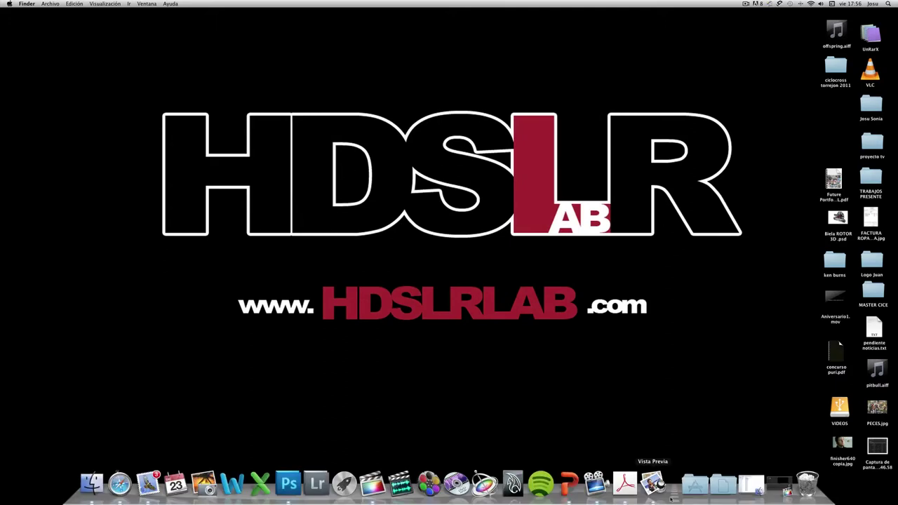
click(772, 485)
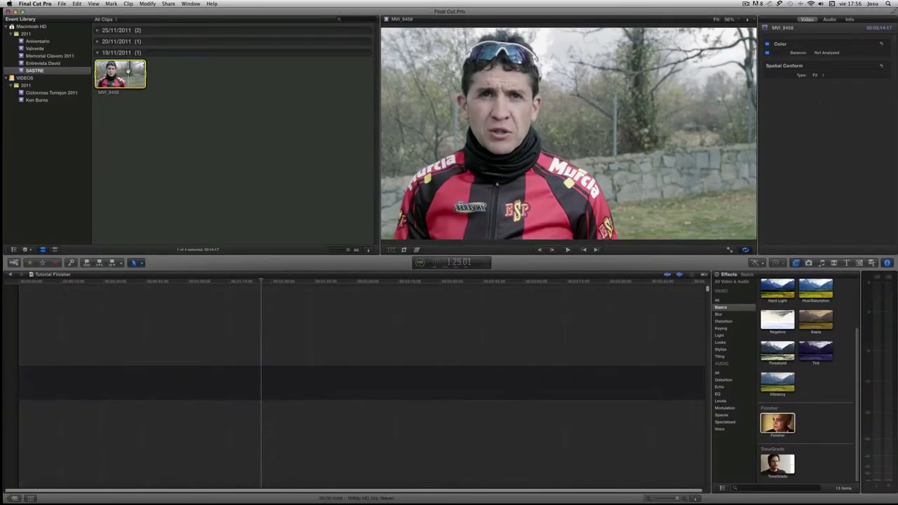
key(e)
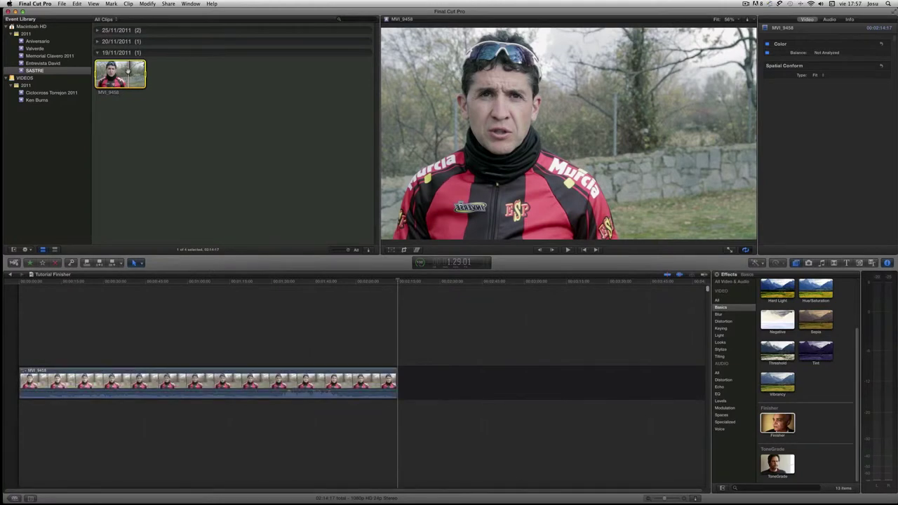
click(269, 110)
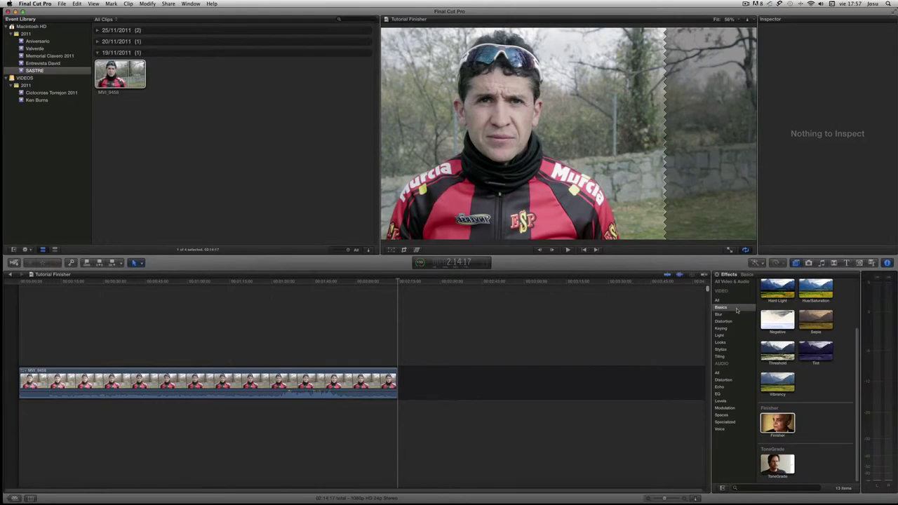
- Drop the Finisher effect onto the MVI_9458 timeline clip and select it for the Inspector
click(784, 427)
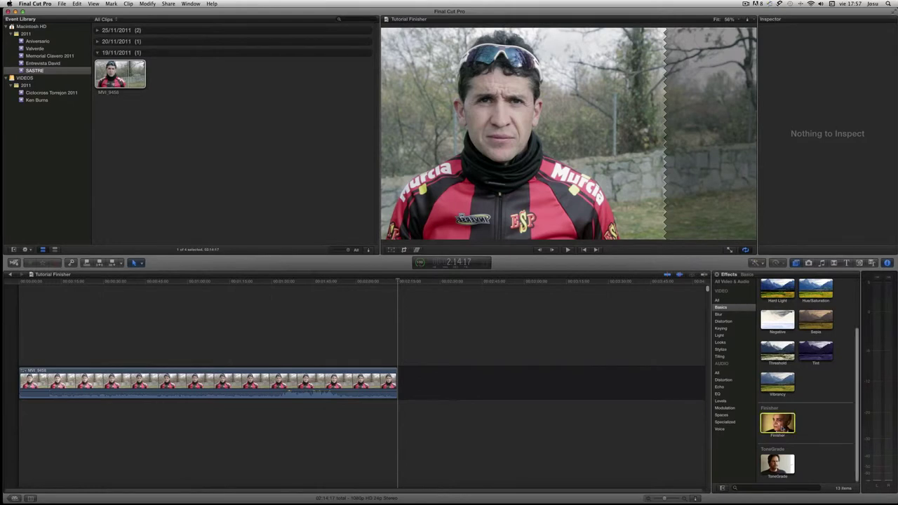
drag(779, 424, 265, 384)
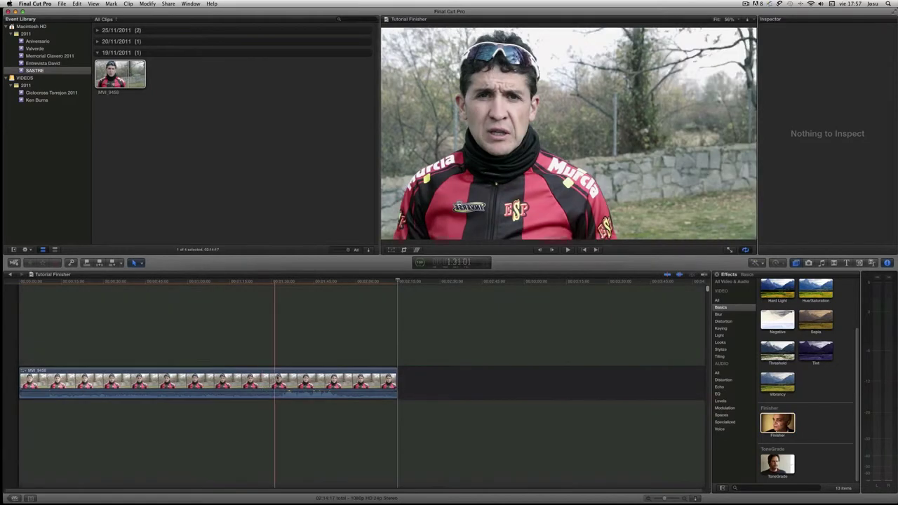
click(280, 382)
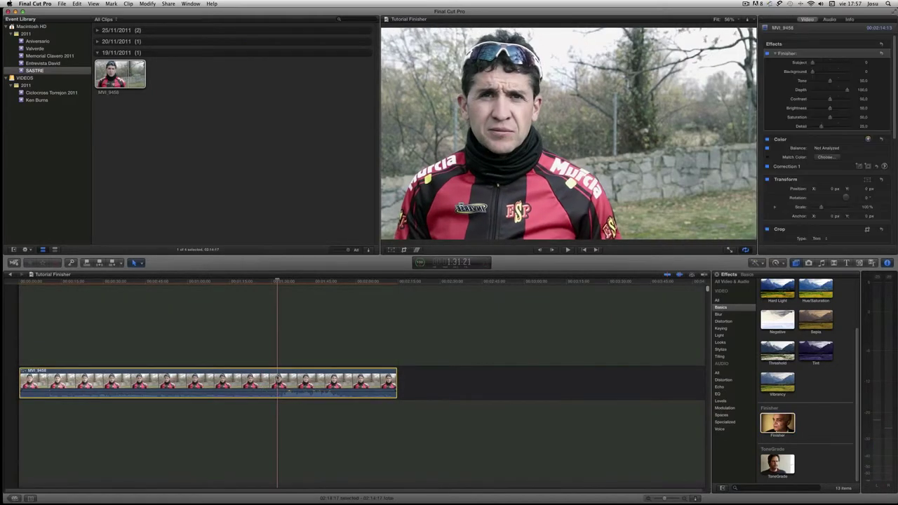
key(XF86AudioMute)
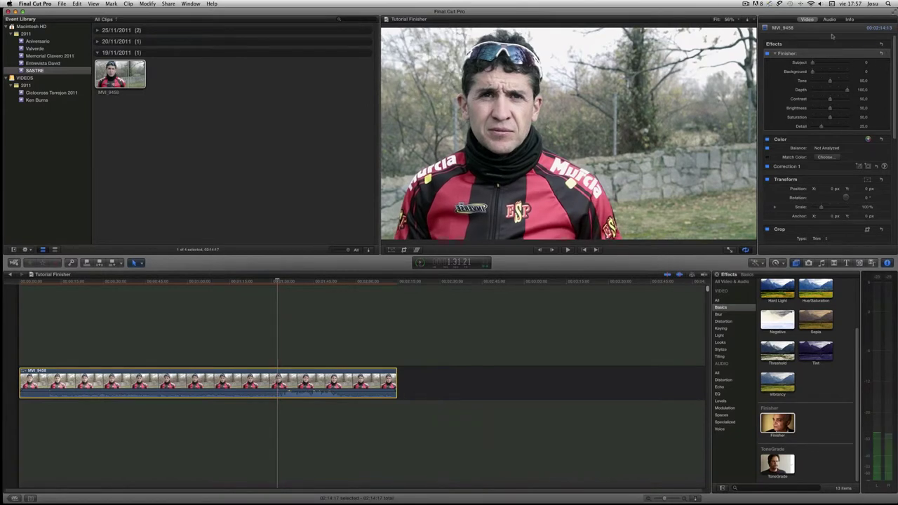
click(769, 55)
click(769, 55)
click(769, 55)
click(768, 55)
click(769, 55)
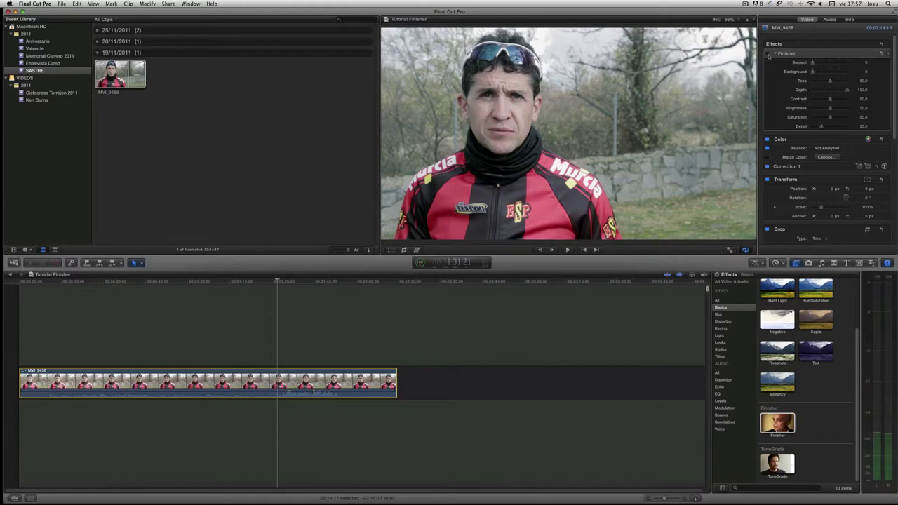
click(769, 55)
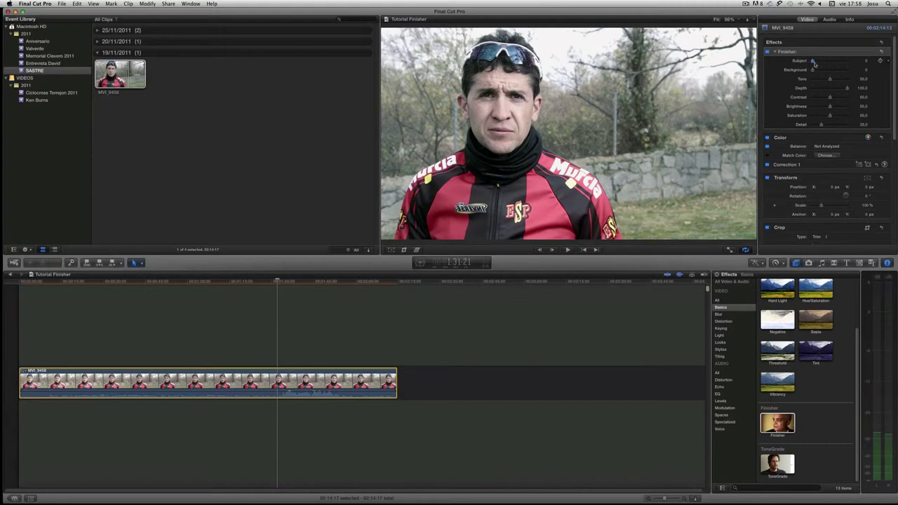
- Raise the Finisher Subject amount to roughly 16–18
mouse_move(814, 61)
mouse_down()
mouse_move(862, 63)
mouse_move(805, 64)
mouse_up()
drag(805, 64, 818, 64)
drag(818, 64, 820, 63)
- Try raising the Finisher Background amount, then return it to 0
drag(813, 73, 859, 73)
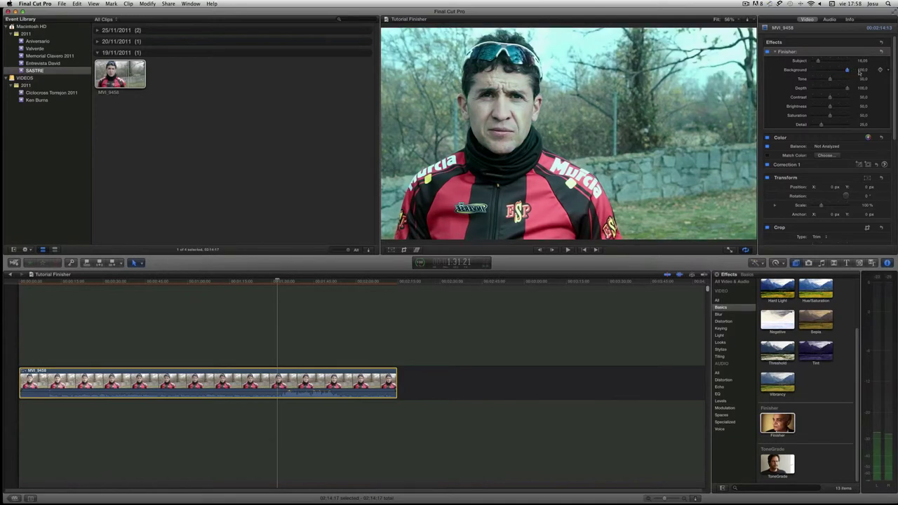
mouse_move(859, 73)
mouse_down()
mouse_move(801, 75)
mouse_move(847, 72)
mouse_move(839, 75)
mouse_up()
drag(839, 73, 812, 75)
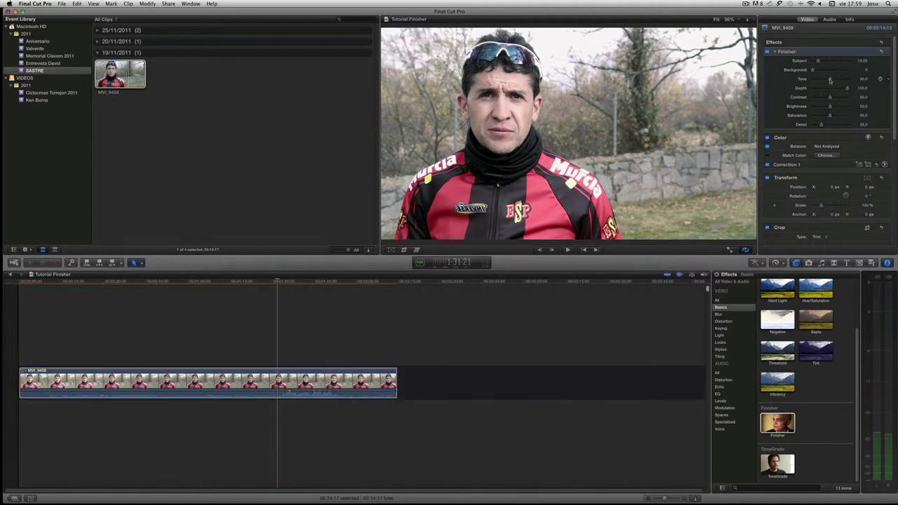
- Tweak Finisher Tone, Depth and Contrast, and lower Brightness to about 51.6
mouse_move(831, 80)
mouse_down()
mouse_move(803, 83)
mouse_move(861, 81)
mouse_move(831, 83)
mouse_up()
drag(848, 89, 812, 90)
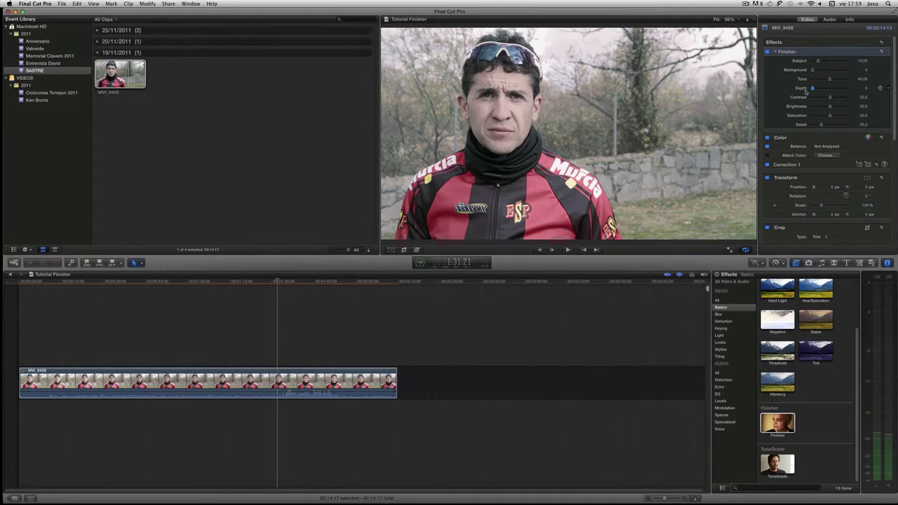
drag(819, 92, 857, 92)
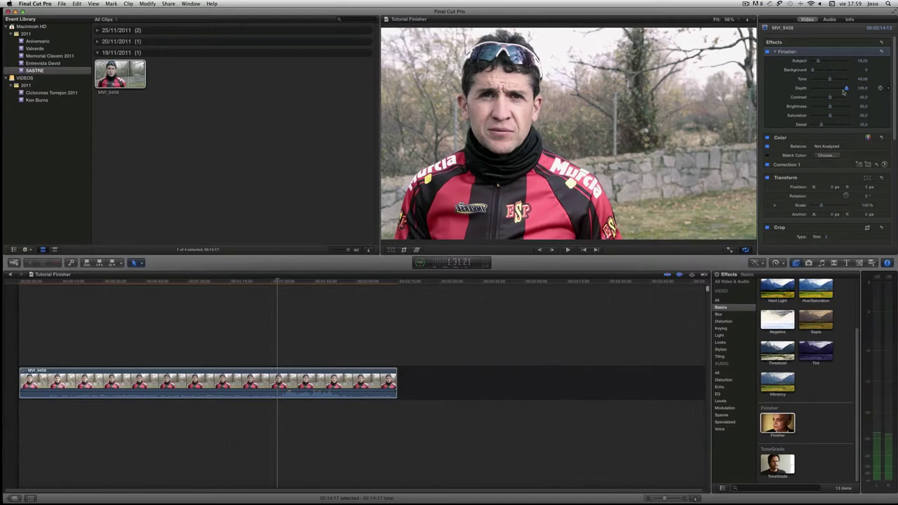
mouse_move(848, 89)
mouse_down()
mouse_move(814, 92)
mouse_move(852, 92)
mouse_up()
mouse_move(831, 100)
mouse_down()
mouse_move(848, 100)
mouse_move(809, 102)
mouse_move(831, 103)
mouse_up()
mouse_move(831, 107)
mouse_down()
mouse_move(819, 109)
mouse_move(847, 109)
mouse_move(832, 113)
mouse_up()
- Ease Finisher Saturation back to about 60.2 and trim Detail from 100 to roughly 24.15
drag(837, 119, 848, 119)
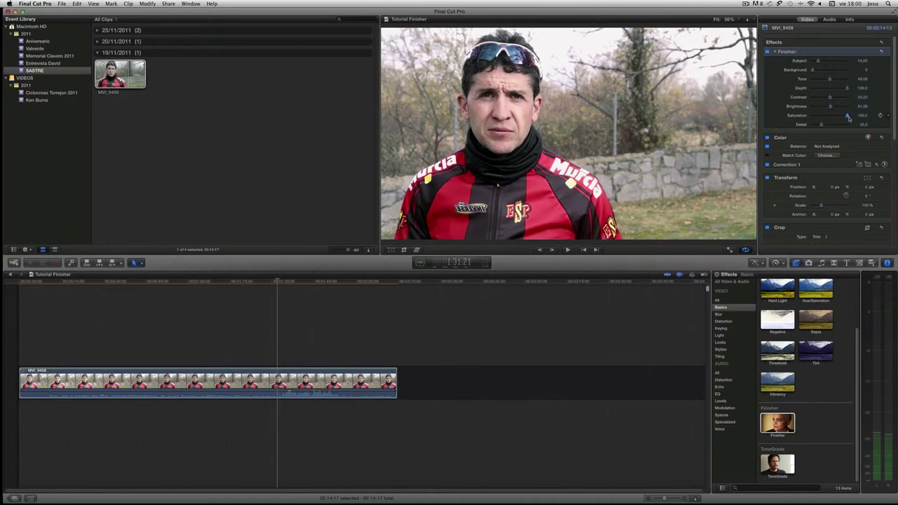
mouse_move(848, 116)
mouse_down()
mouse_move(802, 123)
mouse_move(834, 121)
mouse_up()
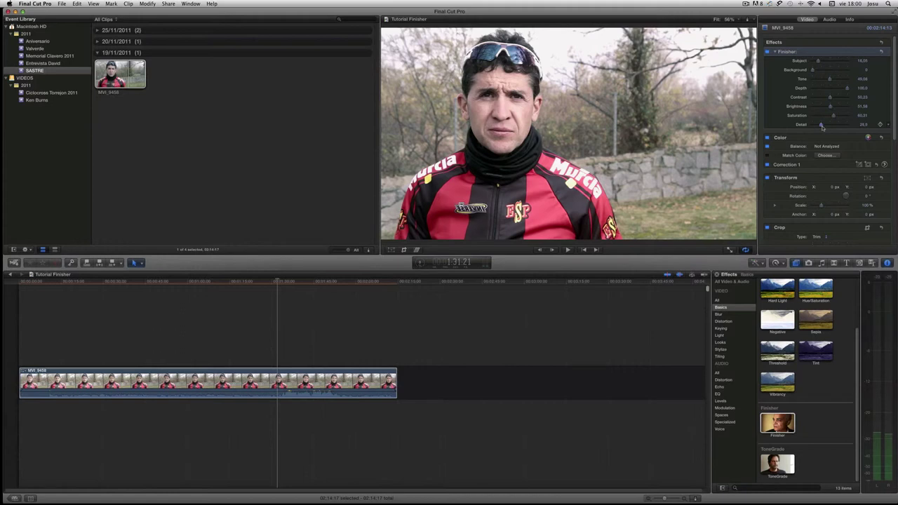
drag(822, 125, 864, 128)
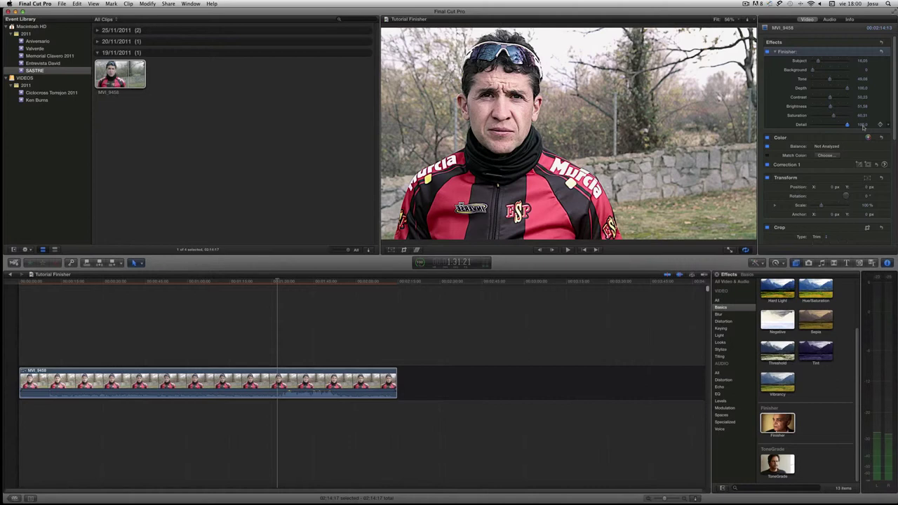
drag(847, 125, 797, 130)
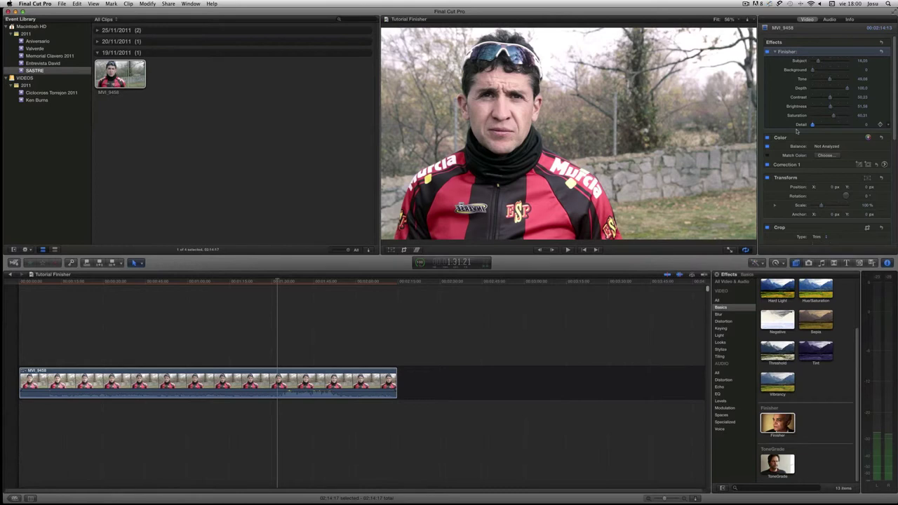
drag(812, 124, 822, 128)
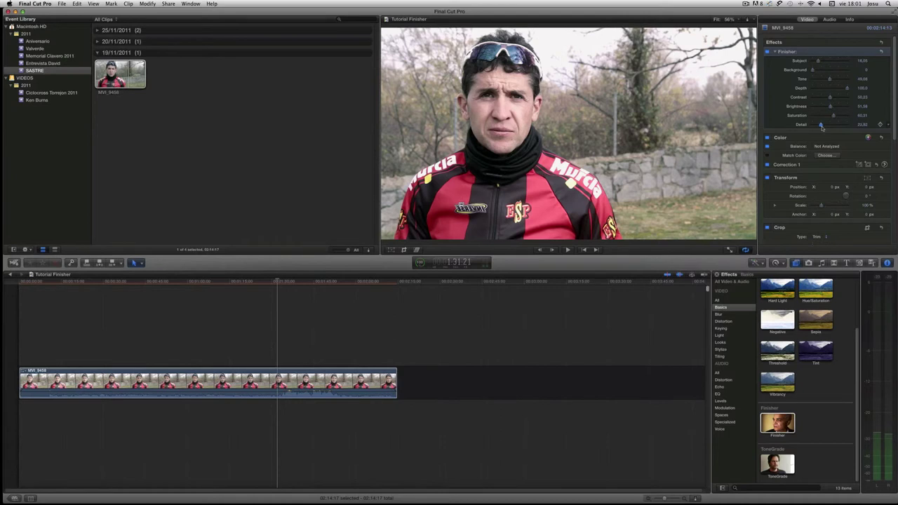
drag(822, 128, 831, 127)
drag(831, 127, 823, 127)
click(769, 53)
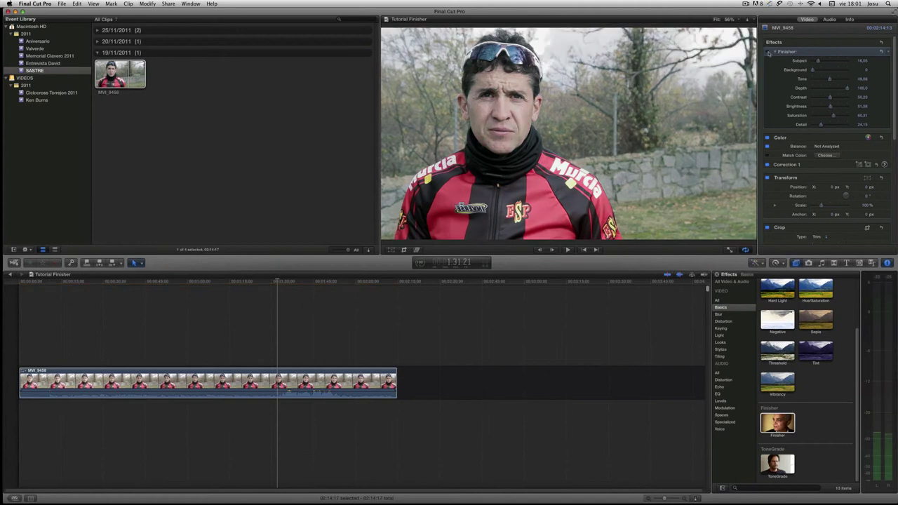
click(769, 52)
click(769, 52)
click(768, 52)
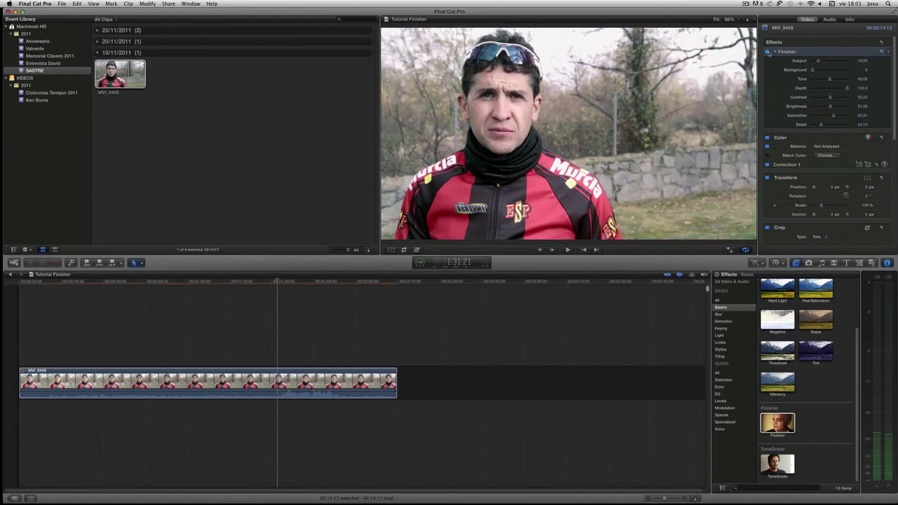
click(769, 52)
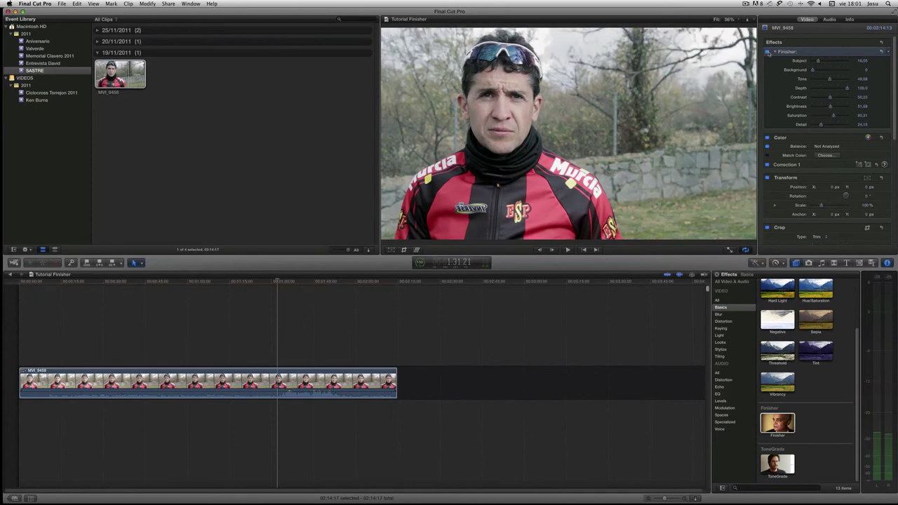
click(768, 52)
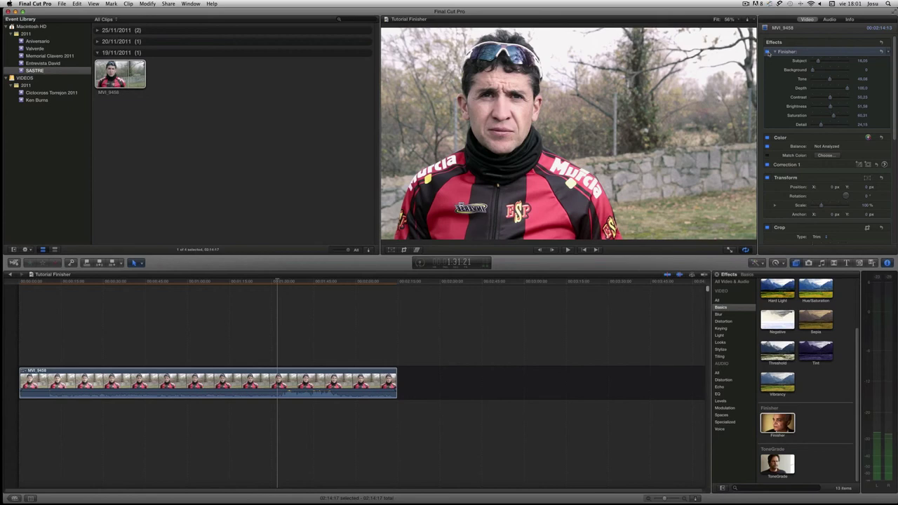
click(768, 52)
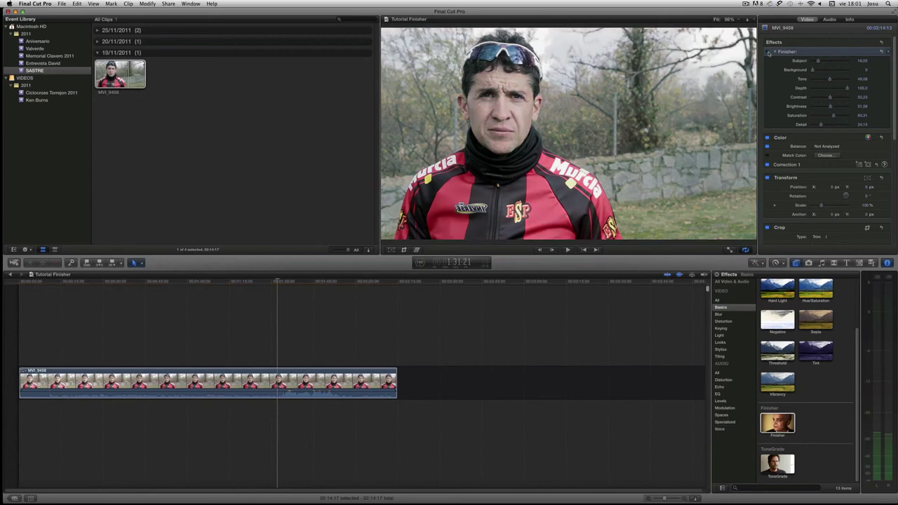
click(769, 52)
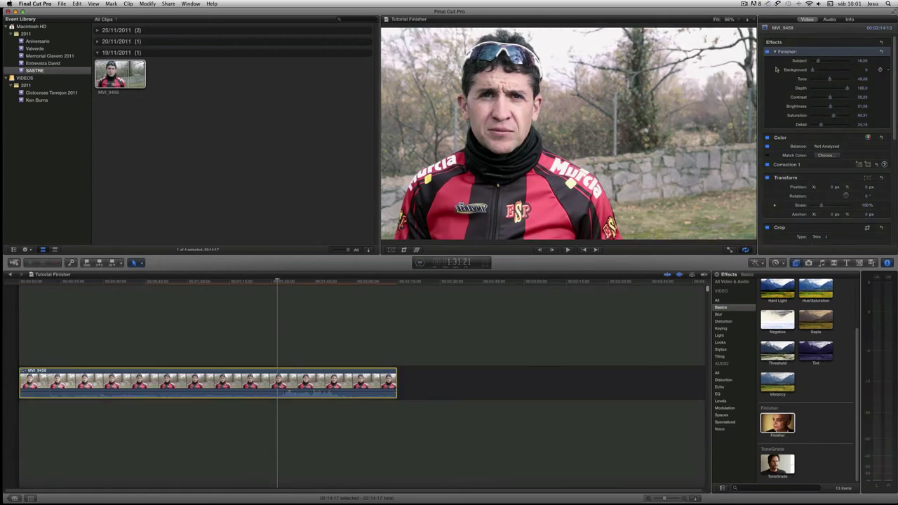